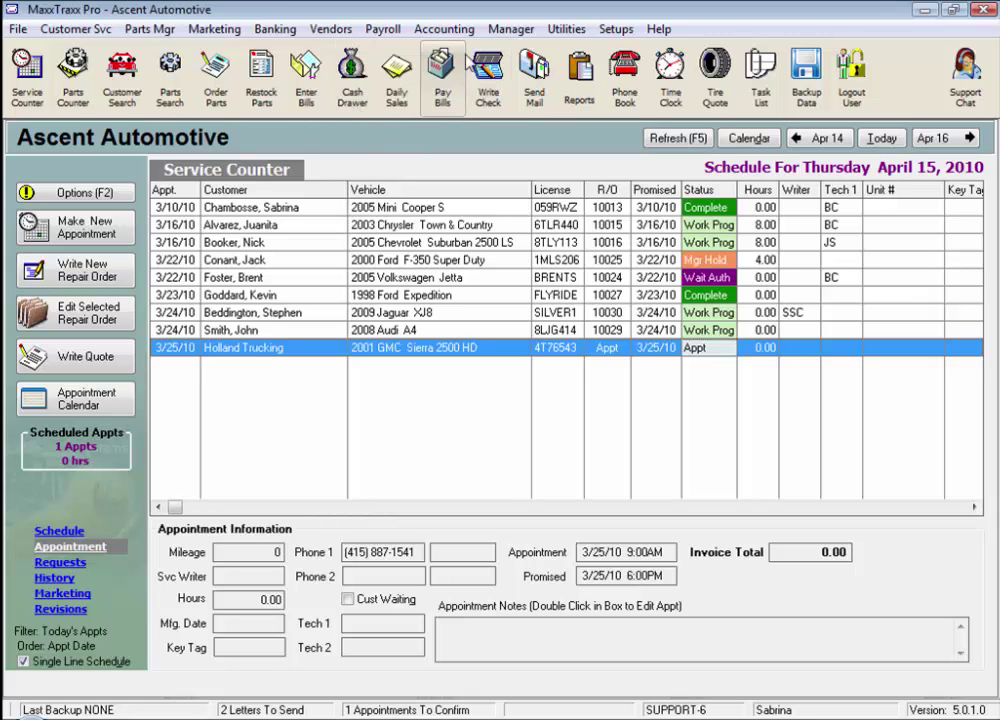
Open Pay Bills with a 3/31/2010 cutoff date and show all vendors.
{"action": "left_click", "coordinate": [447, 106]}
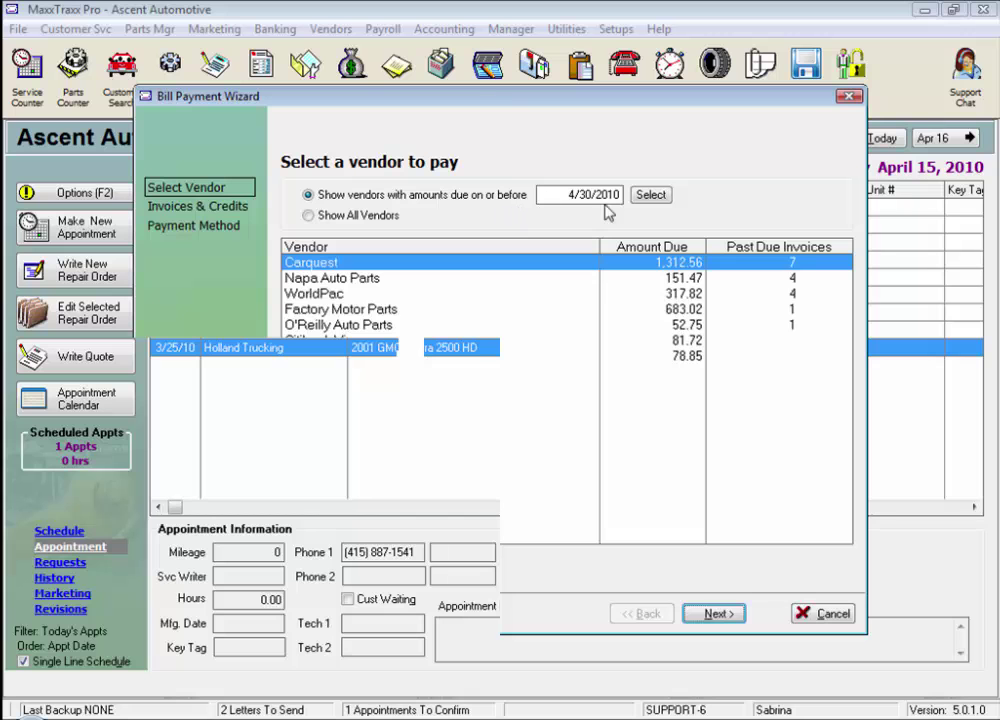
{"action": "left_click", "coordinate": [651, 194]}
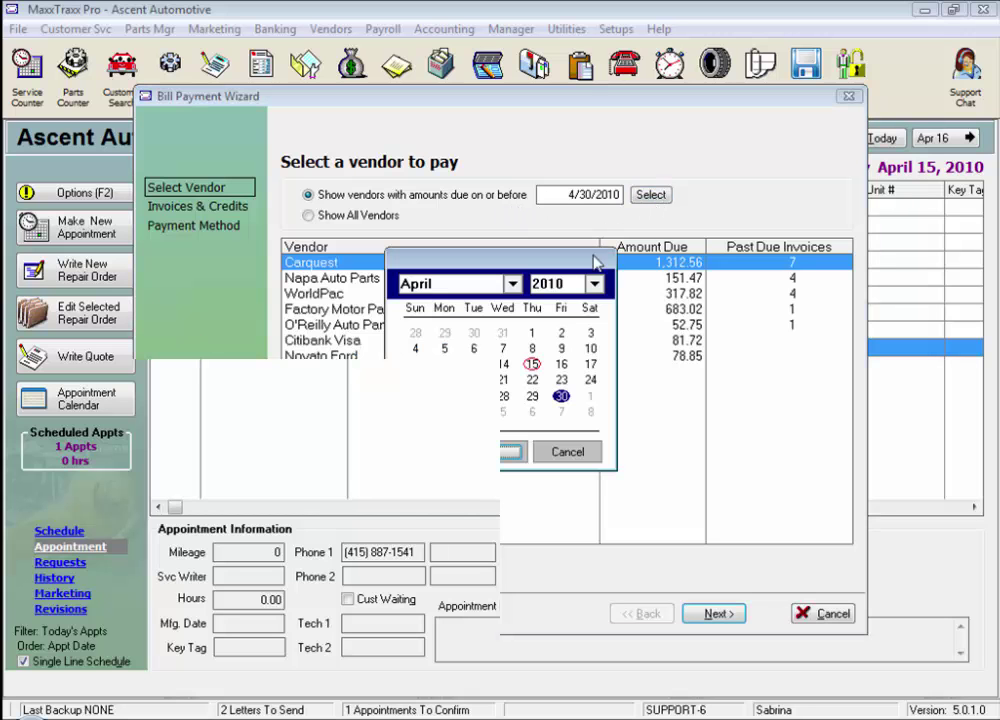
{"action": "left_click", "coordinate": [503, 333]}
{"action": "left_click", "coordinate": [491, 452]}
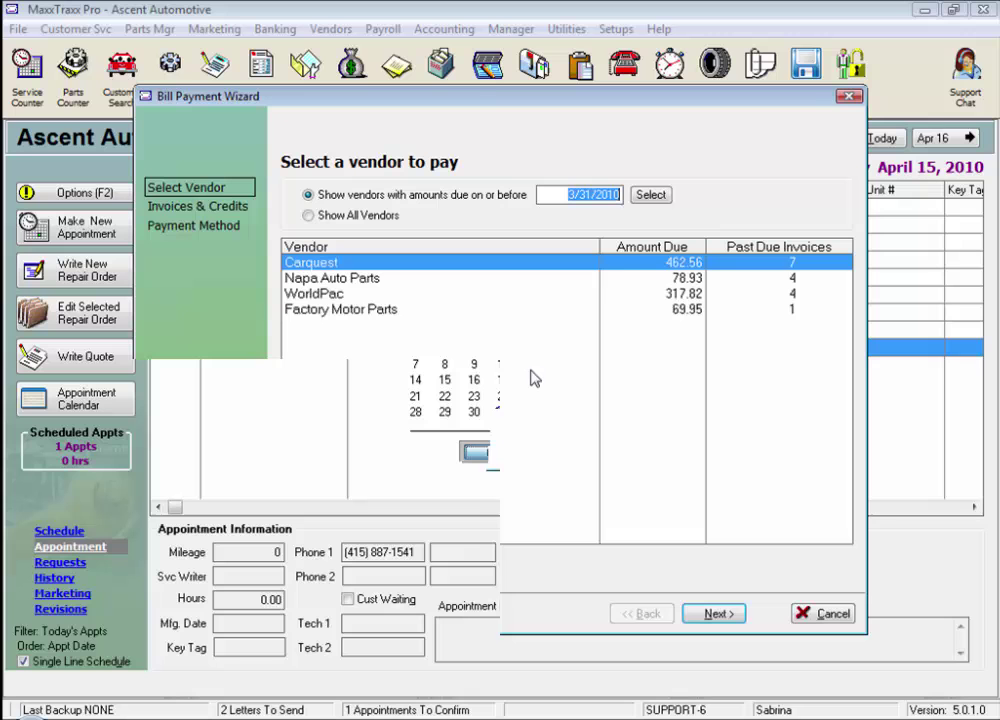
{"action": "left_click", "coordinate": [309, 216]}
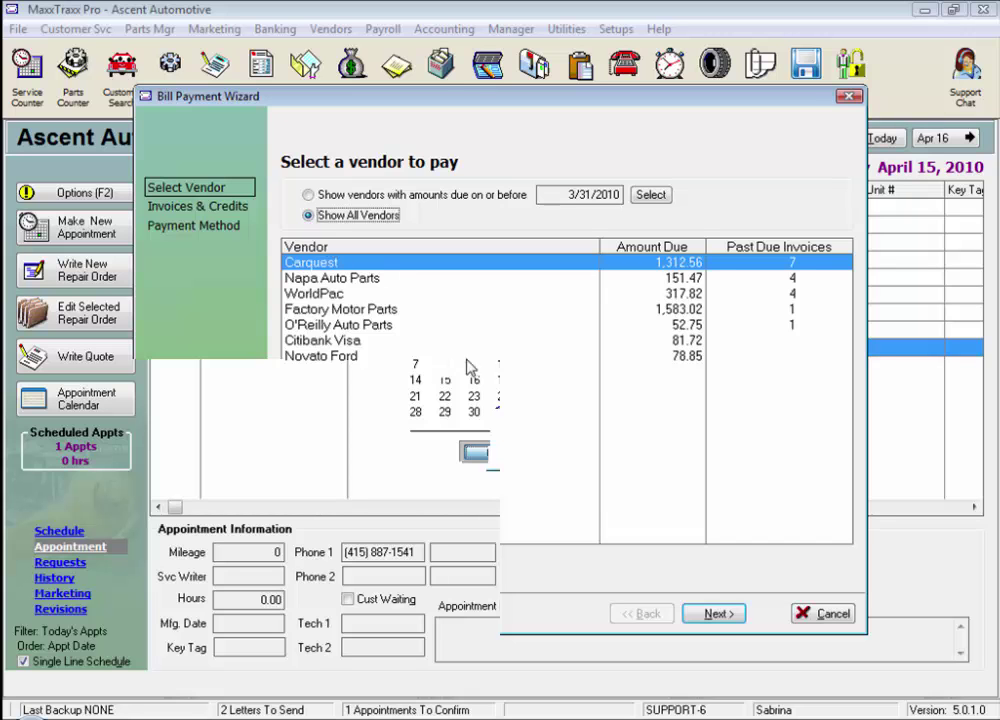
Tag Carquest invoices 112546 through 1169967 (462.56 total) and open the editor for 1169967.
{"action": "left_click", "coordinate": [716, 619]}
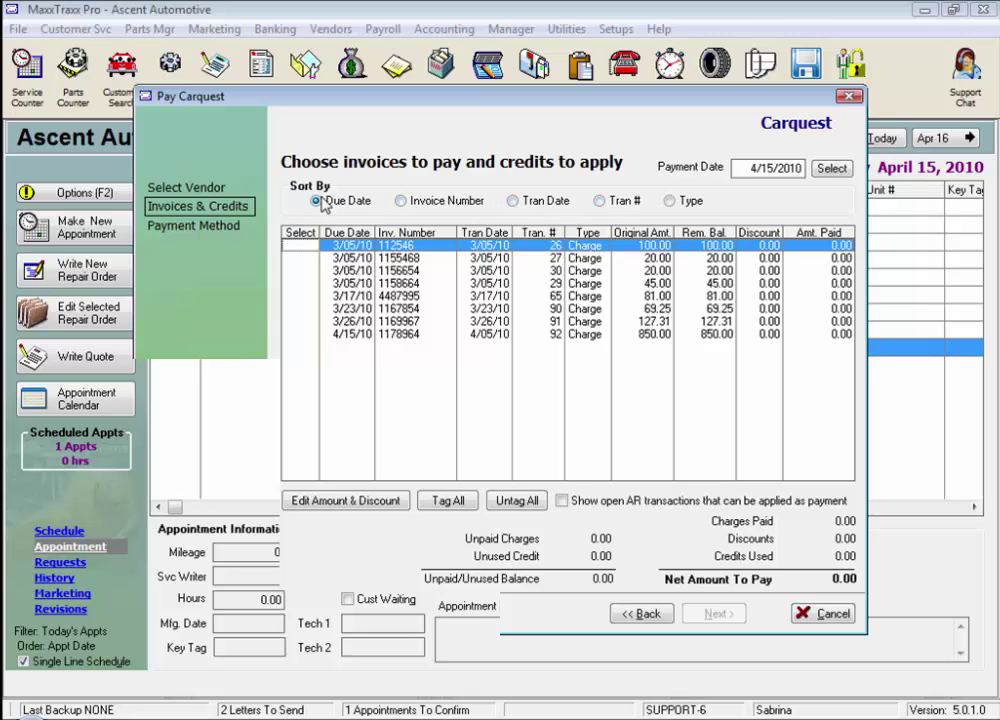
{"action": "left_click", "coordinate": [300, 246]}
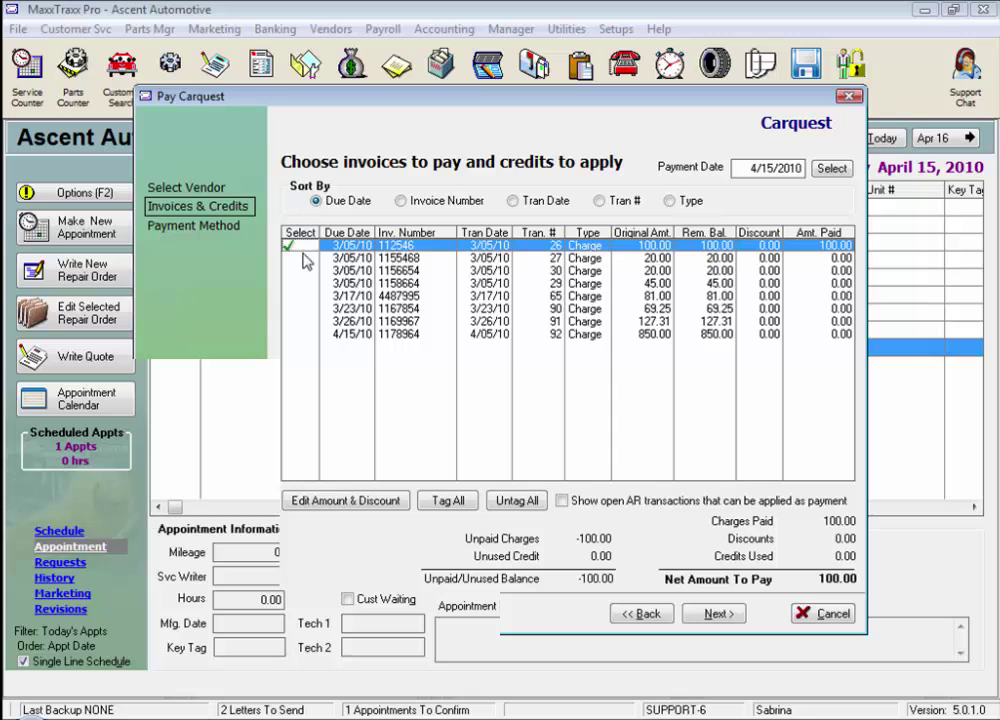
{"action": "left_click", "coordinate": [300, 258]}
{"action": "left_click", "coordinate": [300, 271]}
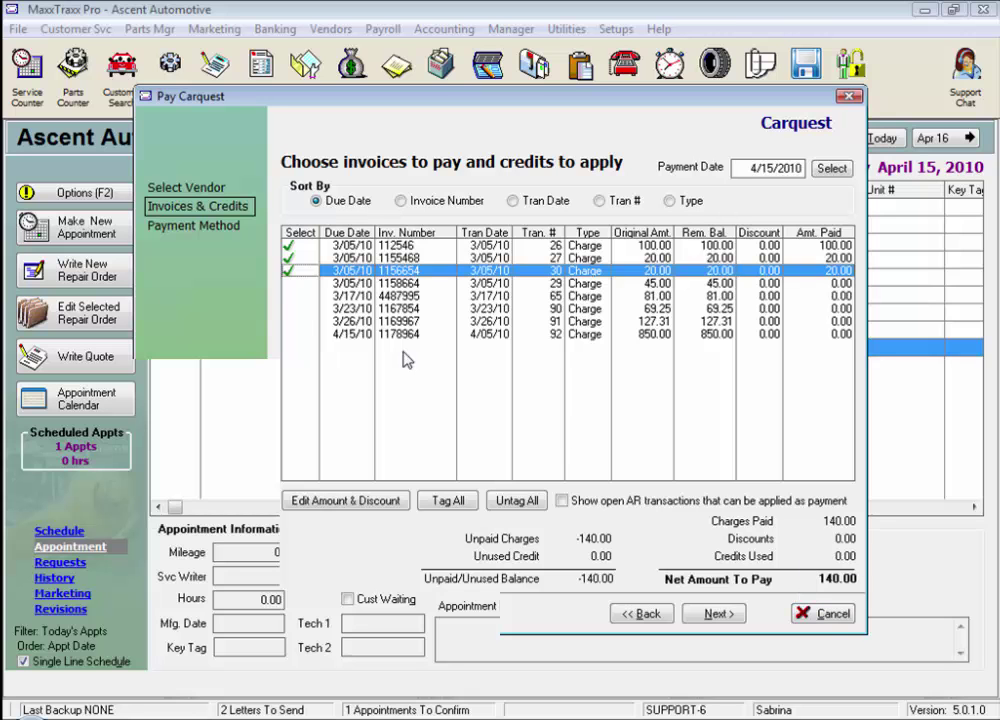
{"action": "left_click", "coordinate": [288, 283]}
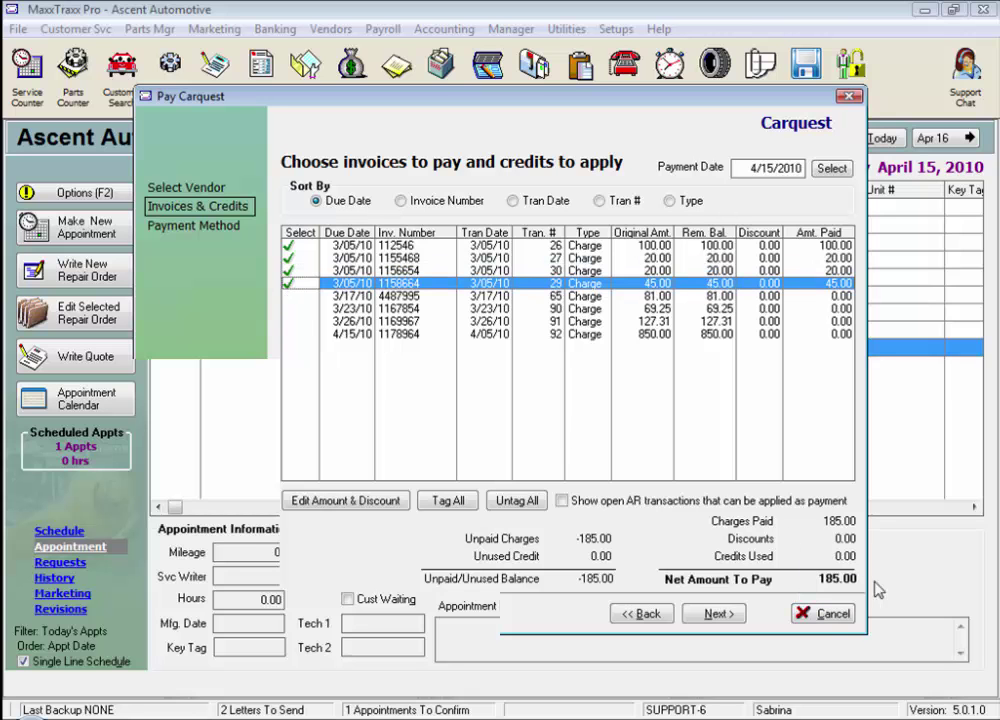
{"action": "left_click", "coordinate": [290, 296]}
{"action": "left_click", "coordinate": [290, 309]}
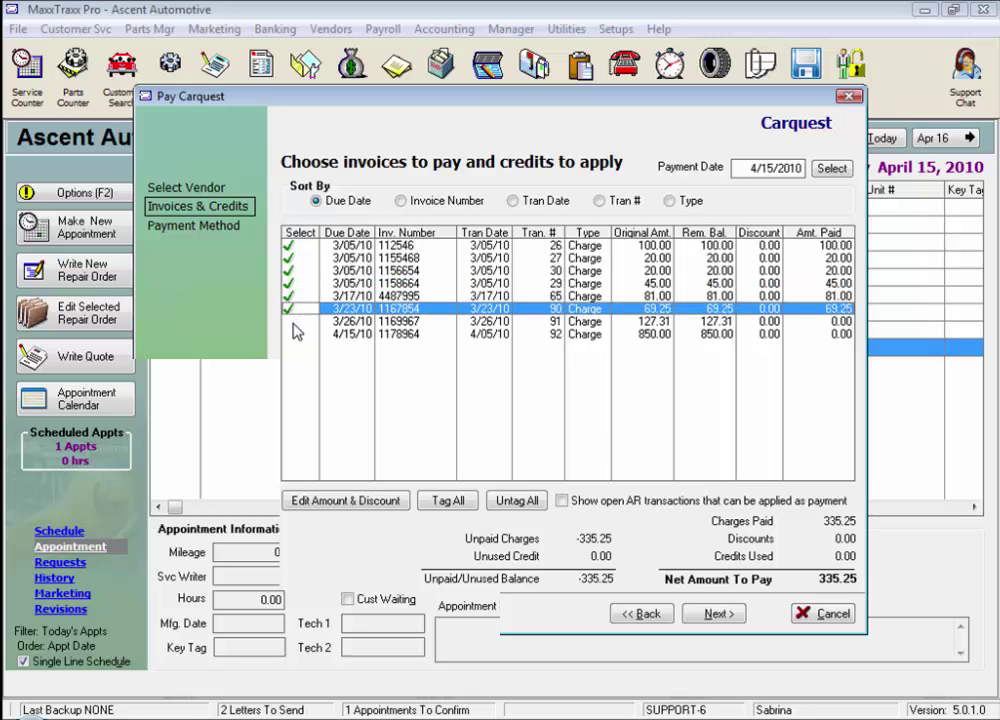
{"action": "left_click", "coordinate": [290, 321]}
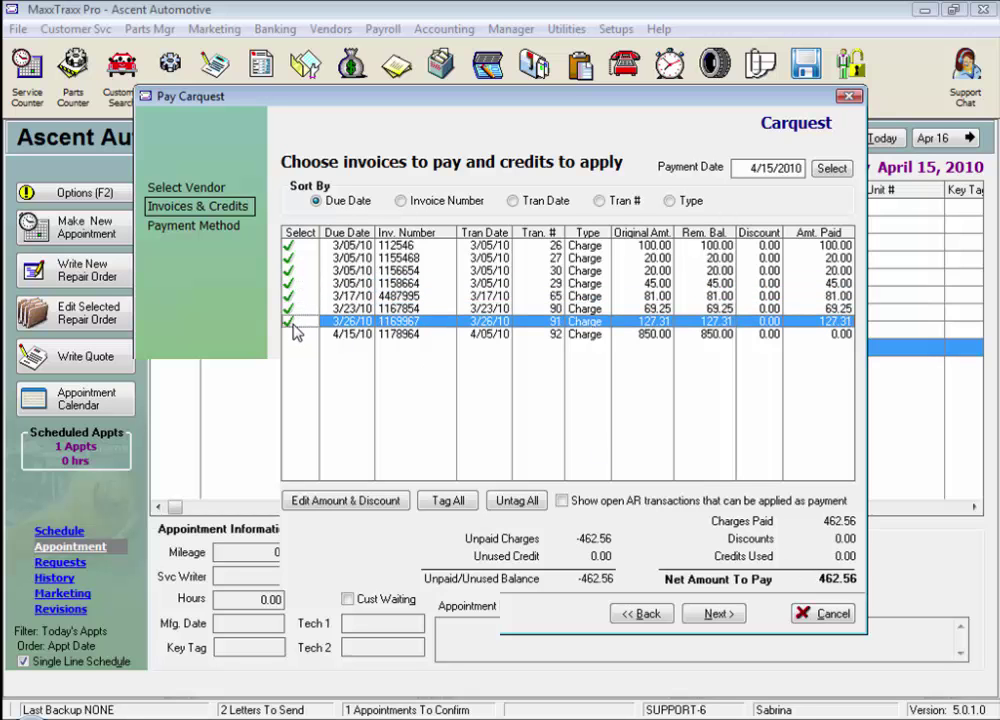
{"action": "left_click", "coordinate": [364, 506]}
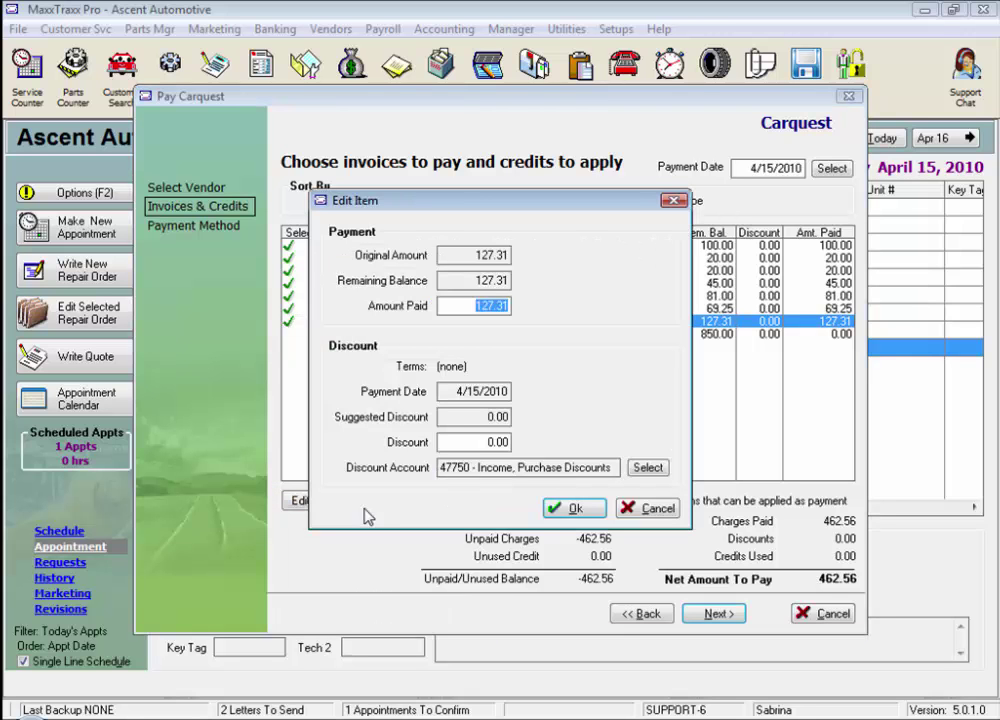
Set invoice 1169967's amount paid to 27.31, keeping 0.00 discount to account 47750.
{"action": "left_click", "coordinate": [476, 298]}
{"action": "double_click", "coordinate": [477, 303]}
{"action": "type", "text": "27.31"}
{"action": "key", "text": "Tab"}
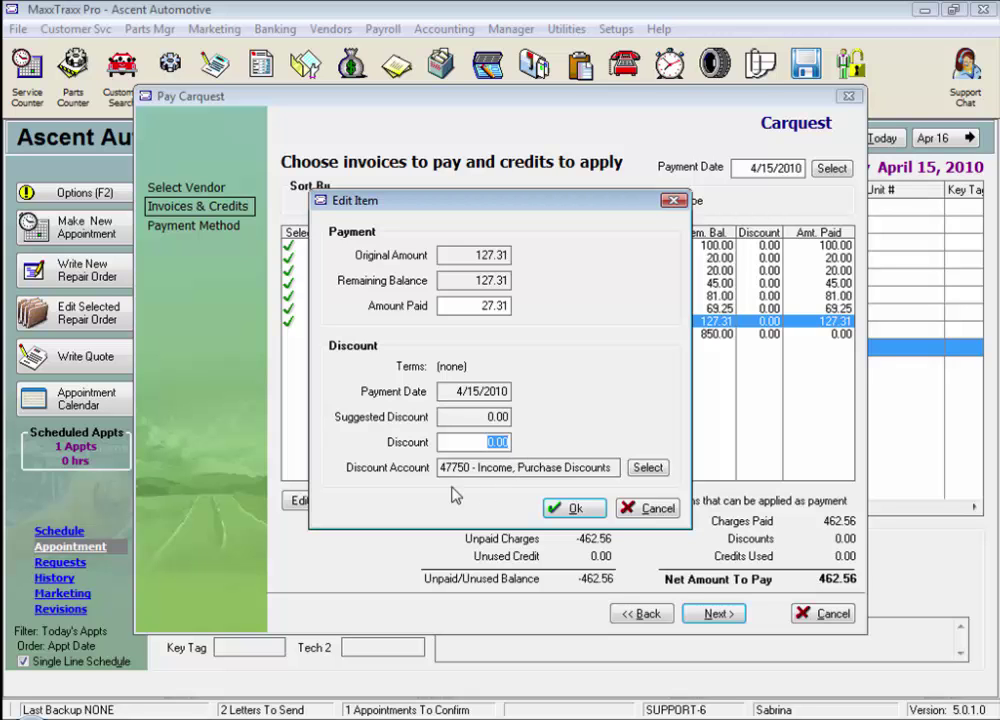
{"action": "left_click", "coordinate": [647, 468]}
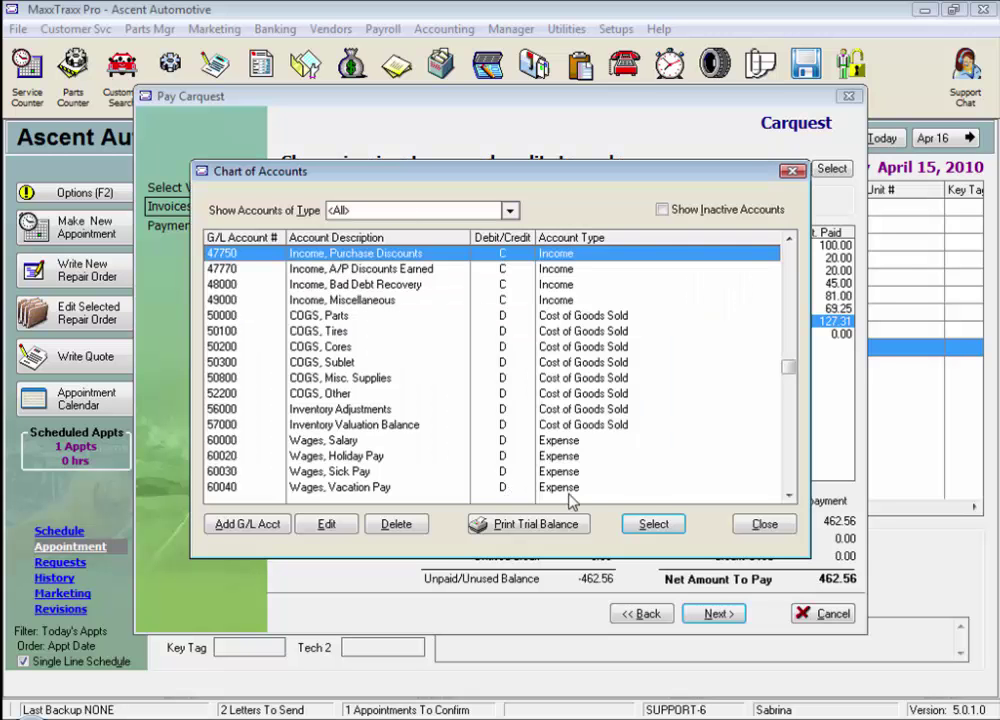
{"action": "left_click", "coordinate": [748, 526]}
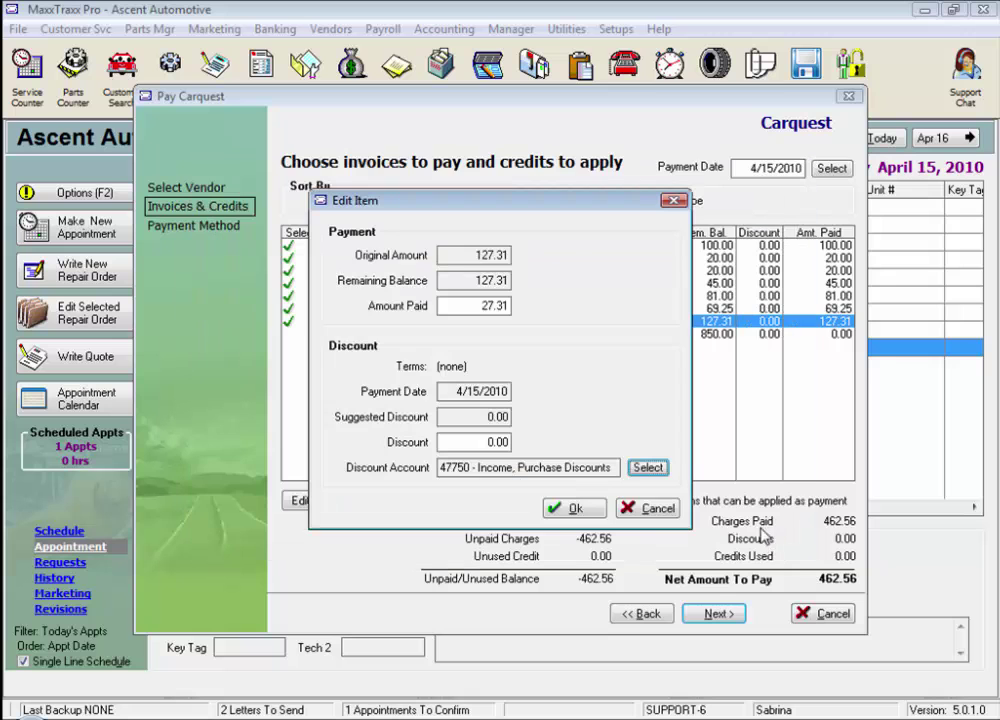
Confirm the 27.31 partial payment and apply Carquest's -47.50 credit 10032, netting 315.06.
{"action": "left_click", "coordinate": [575, 508]}
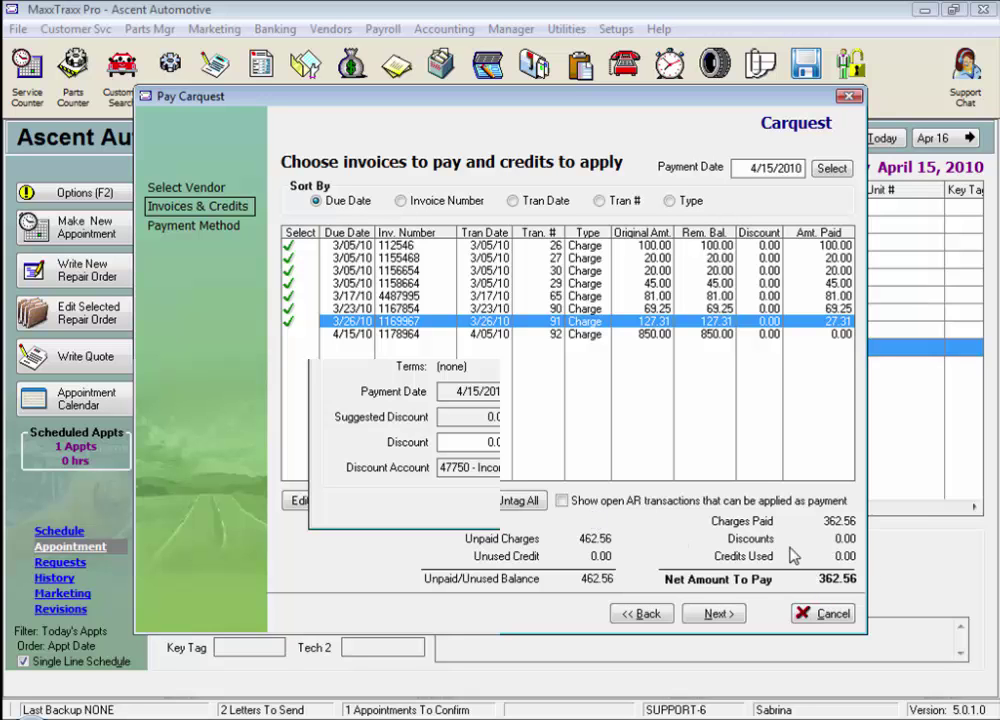
{"action": "left_click", "coordinate": [768, 168]}
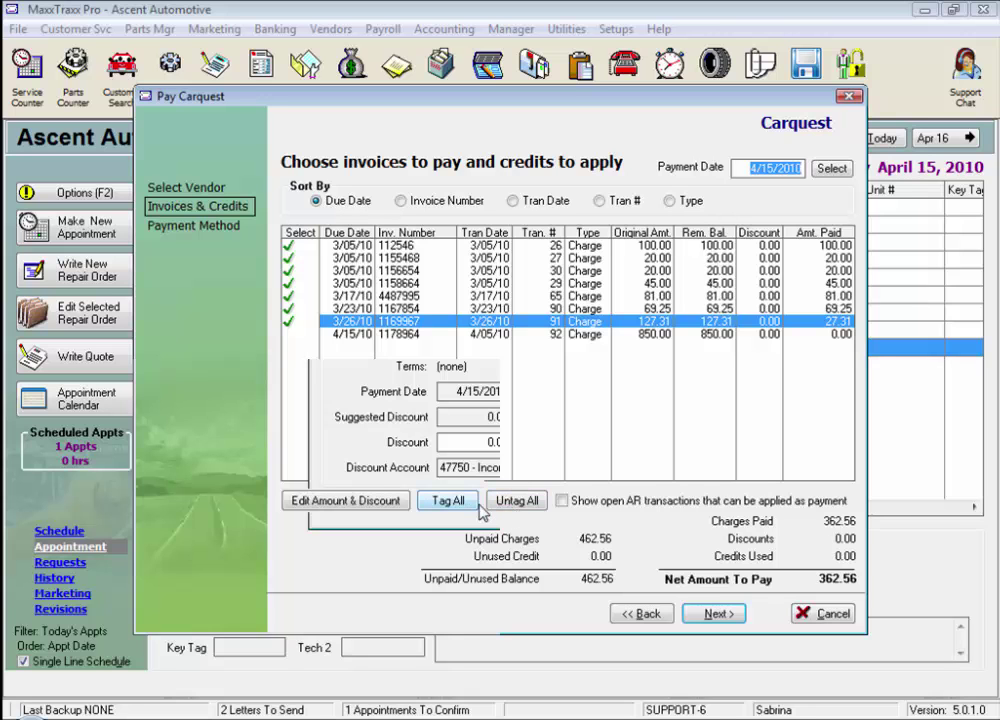
{"action": "left_click", "coordinate": [563, 501]}
{"action": "left_click", "coordinate": [561, 501]}
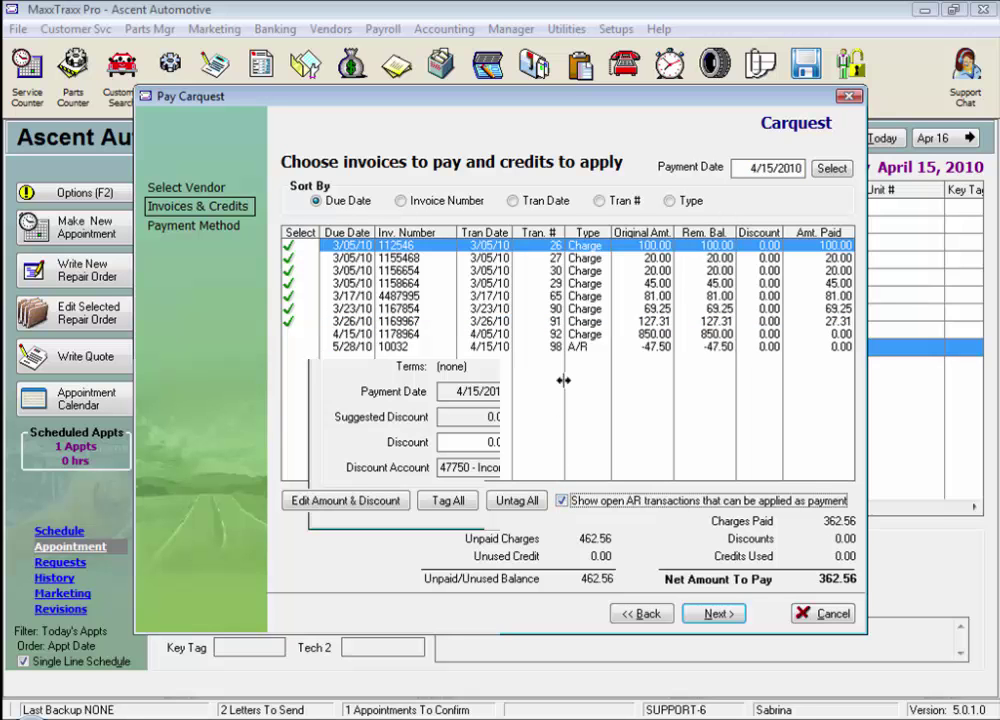
{"action": "left_click", "coordinate": [563, 346]}
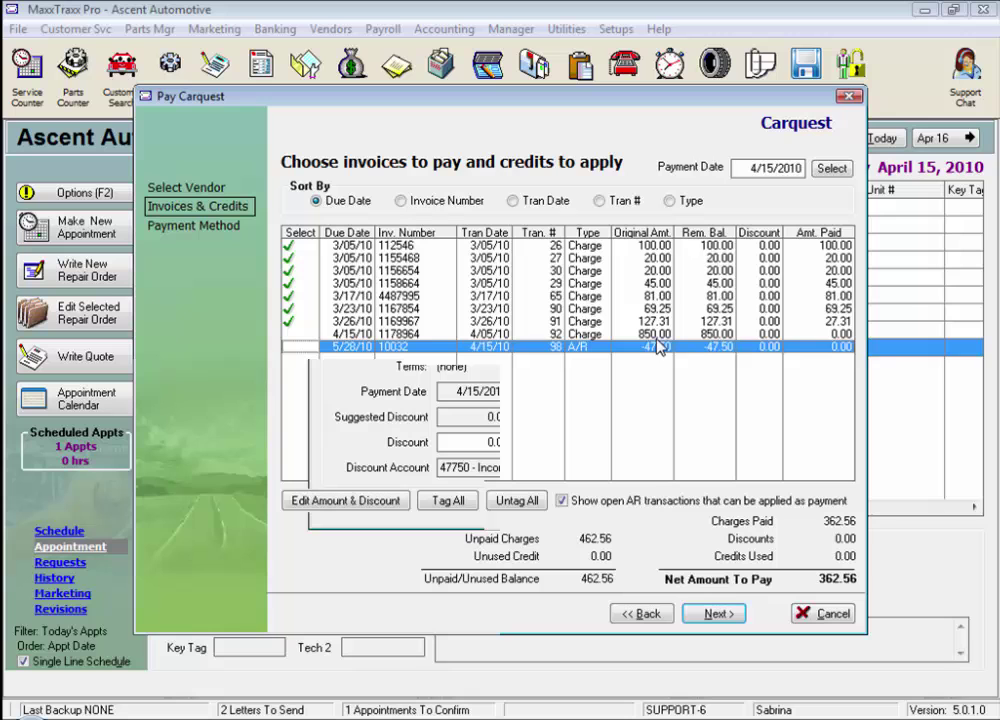
{"action": "left_click", "coordinate": [290, 348]}
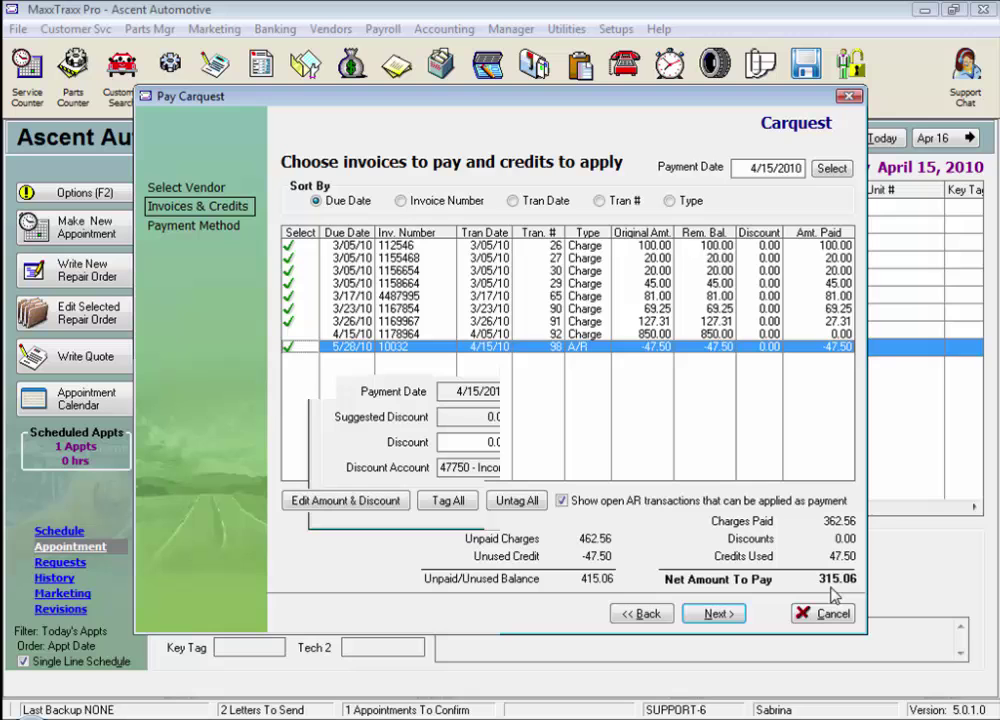
Choose Check as the payment method for Carquest's 315.06 payment.
{"action": "left_click", "coordinate": [720, 614]}
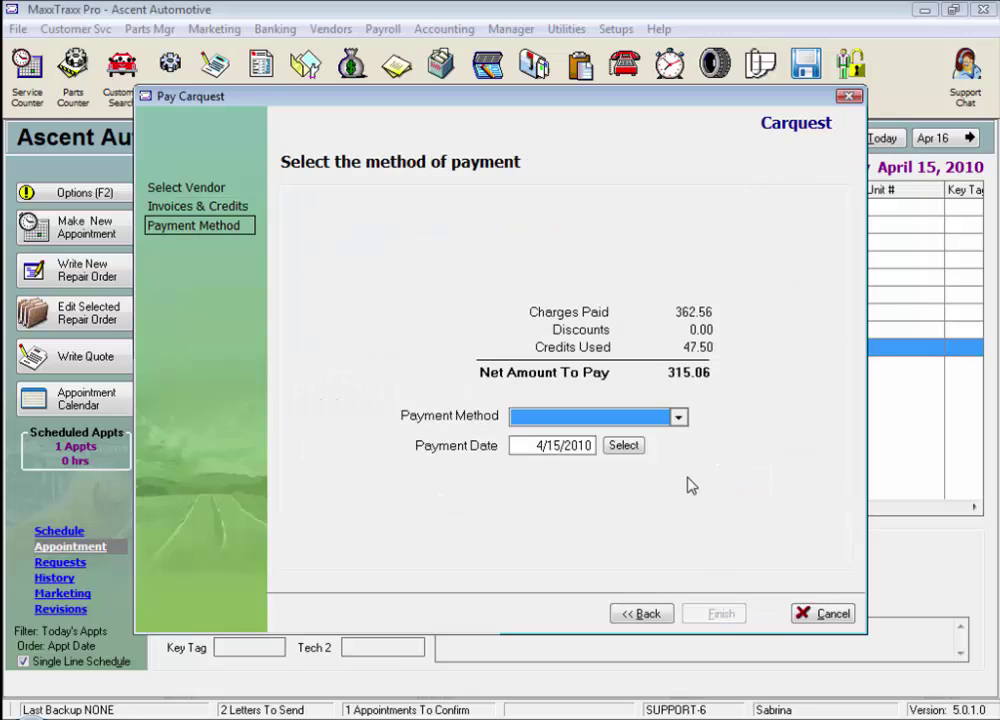
{"action": "left_click", "coordinate": [679, 418]}
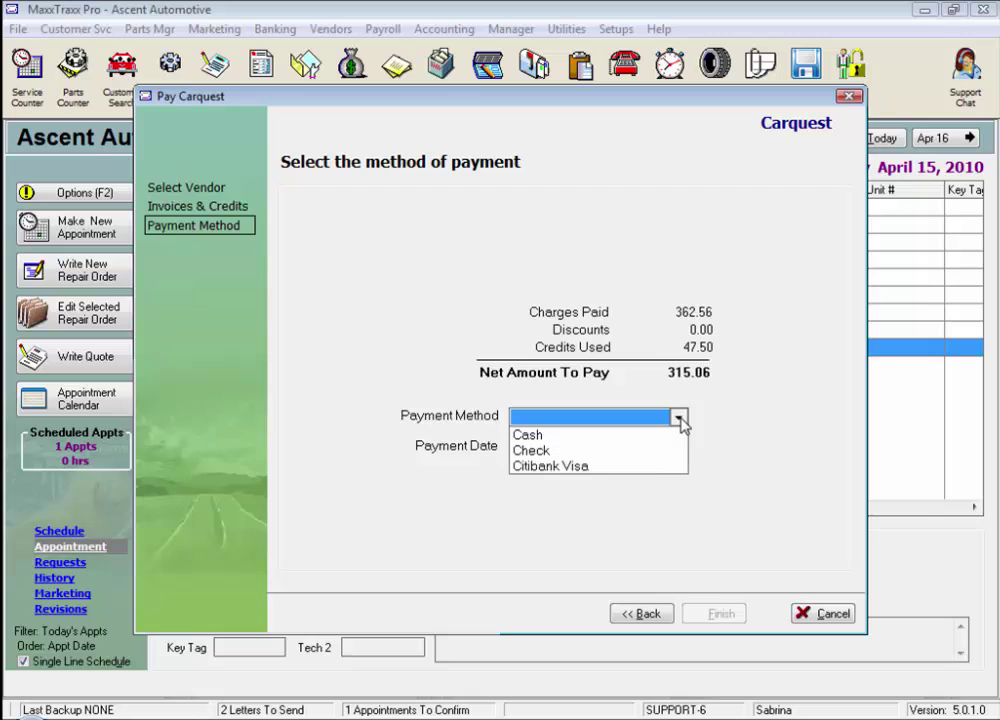
{"action": "left_click", "coordinate": [552, 451]}
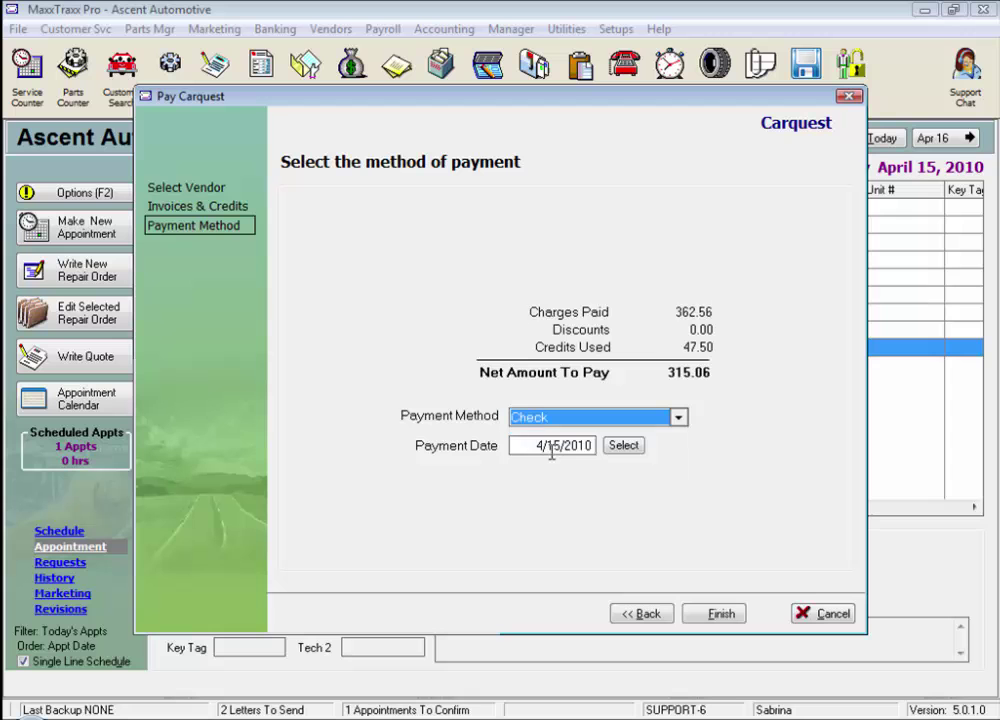
Discard the drafted check and switch the 315.06 payment method to Citibank Visa.
{"action": "left_click", "coordinate": [720, 617]}
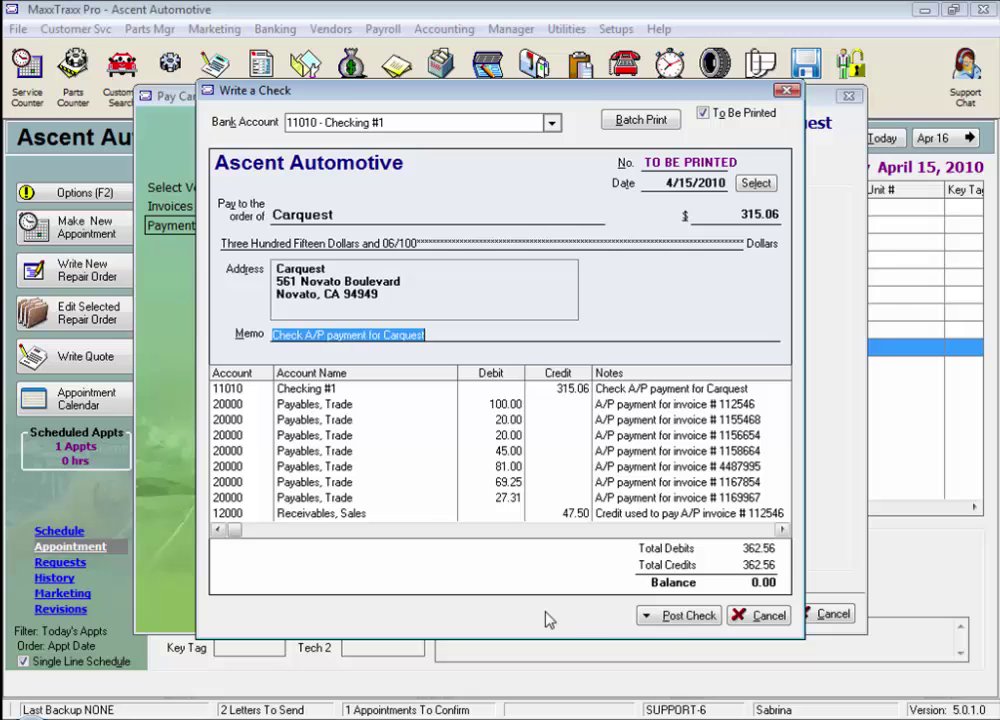
{"action": "left_click", "coordinate": [688, 617]}
{"action": "mouse_move", "coordinate": [790, 641]}
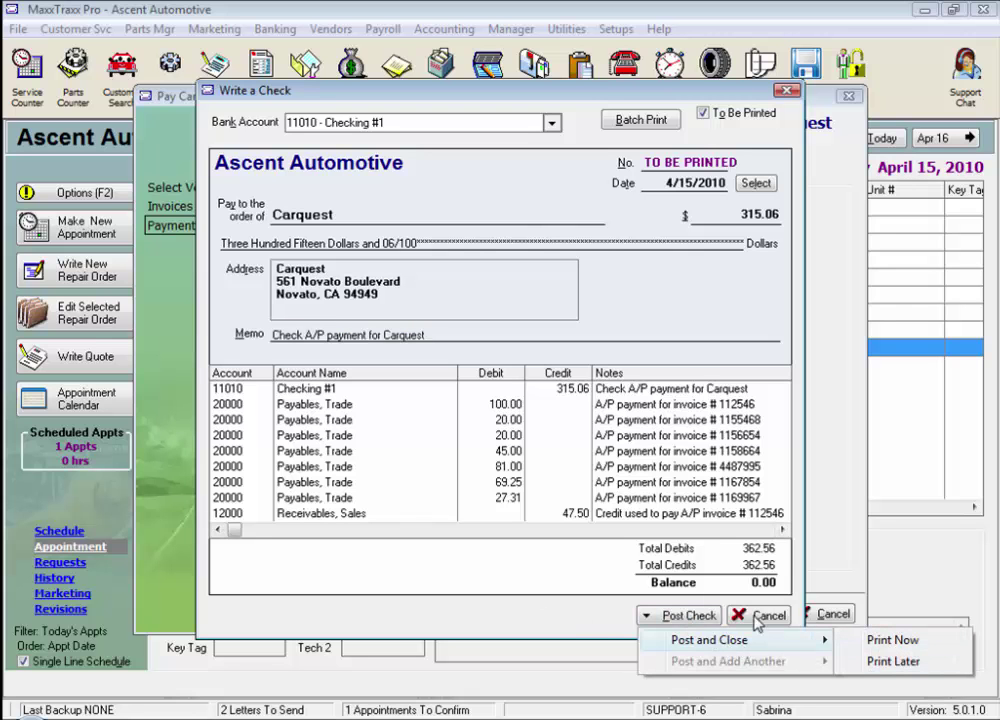
{"action": "left_click", "coordinate": [758, 617]}
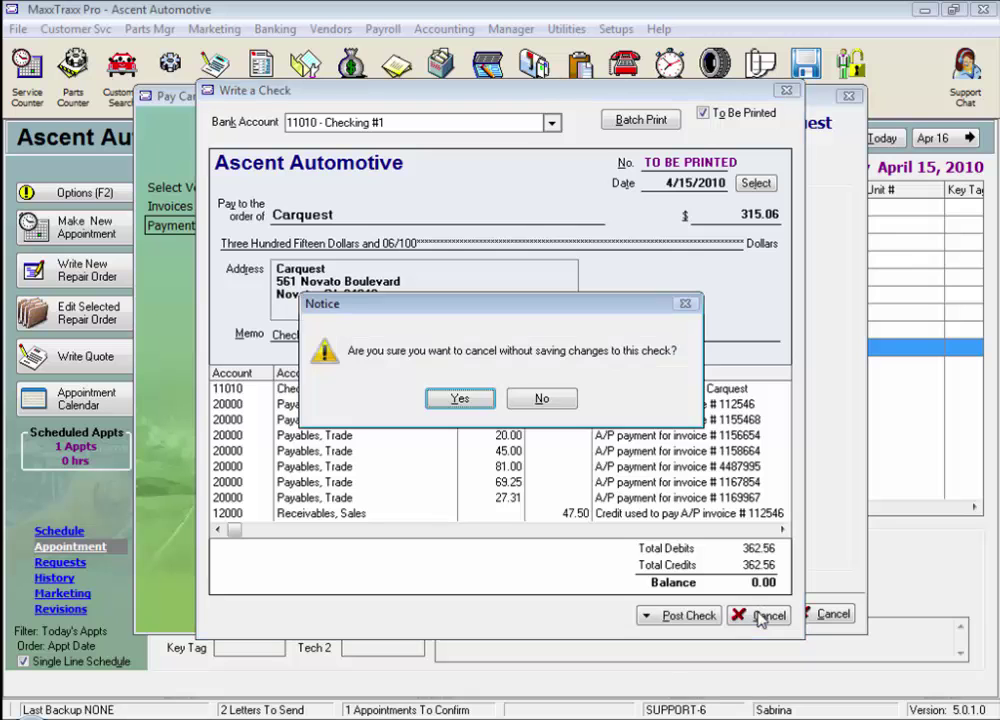
{"action": "left_click", "coordinate": [459, 399]}
{"action": "left_click", "coordinate": [678, 418]}
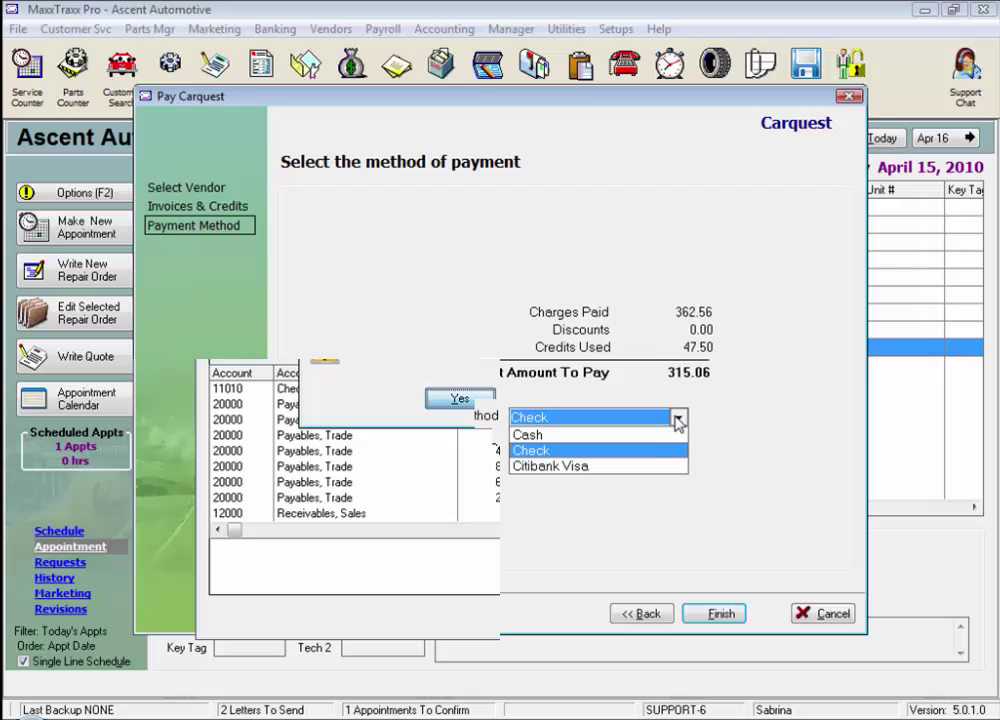
{"action": "left_click", "coordinate": [617, 468]}
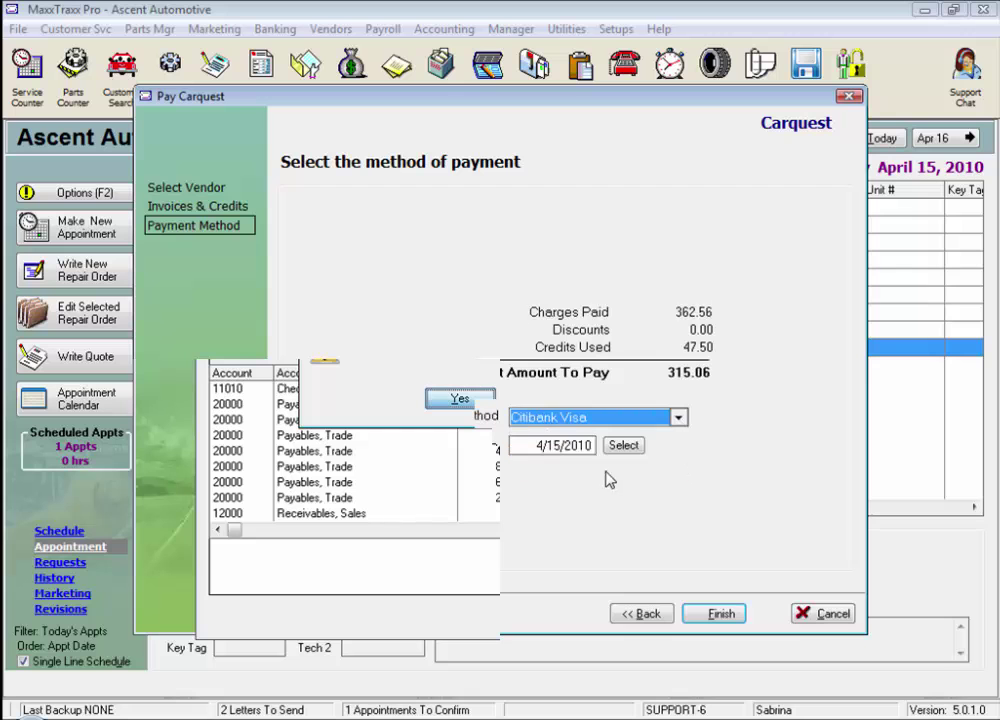
Post the 315.06 payment to Citibank Visa and verify Carquest now owes 950.00.
{"action": "left_click", "coordinate": [712, 615]}
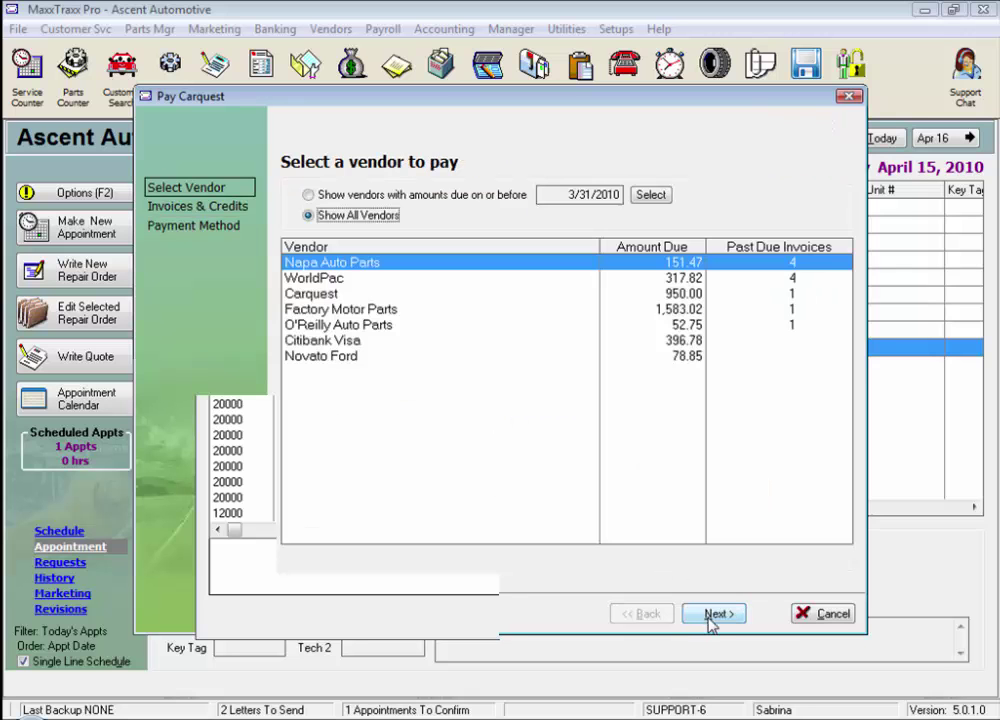
{"action": "left_click", "coordinate": [818, 614]}
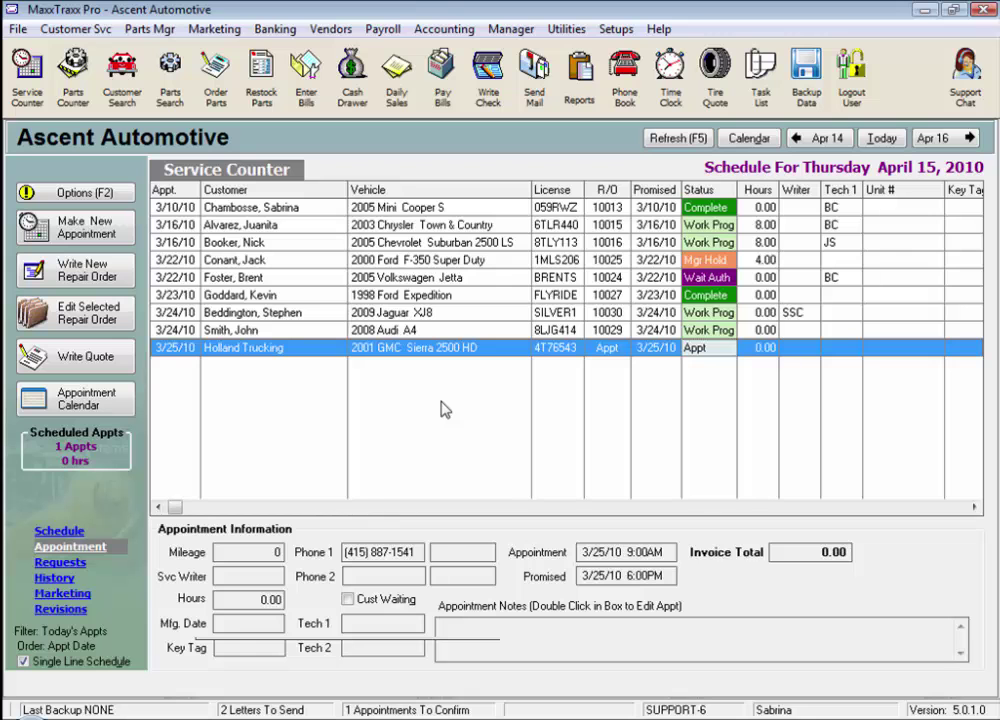
{"action": "left_click", "coordinate": [448, 117]}
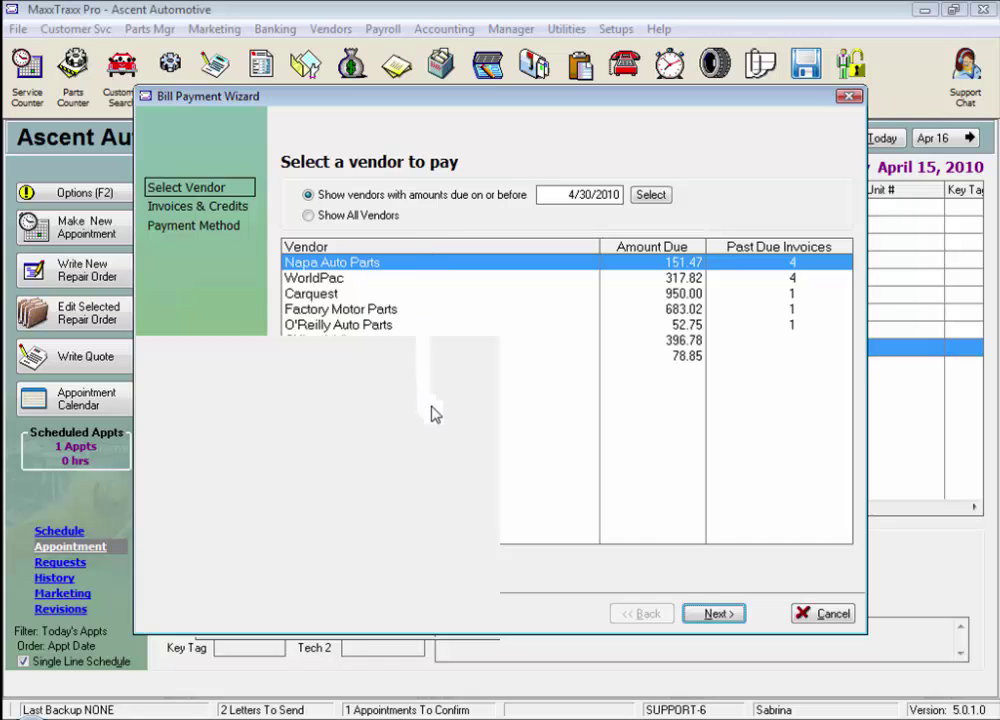
{"action": "left_click", "coordinate": [819, 617]}
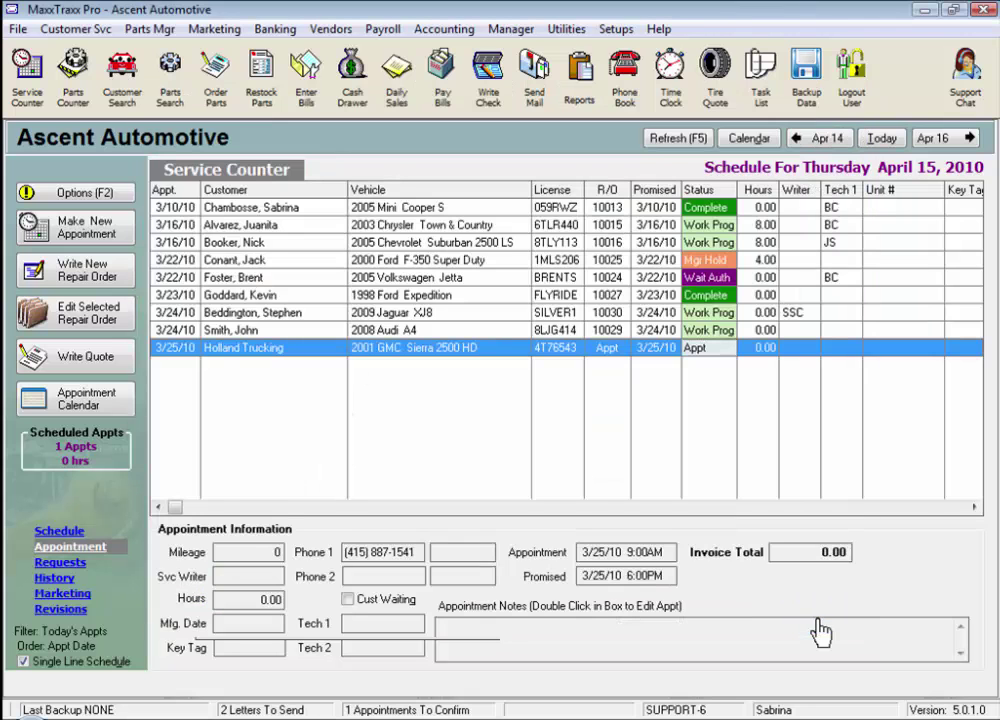